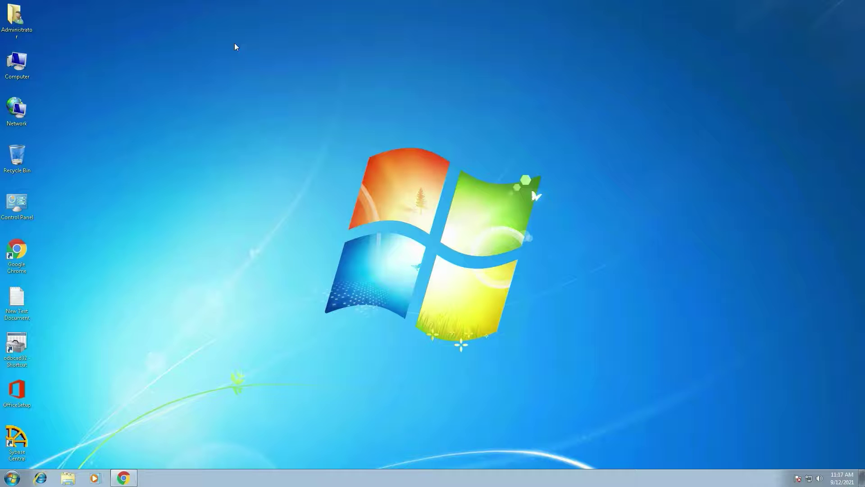
# Run OfficeSetup as administrator to reproduce the ADVAPI32.dll Entry Point Not Found error
pyautogui.rightClick(120, 281)
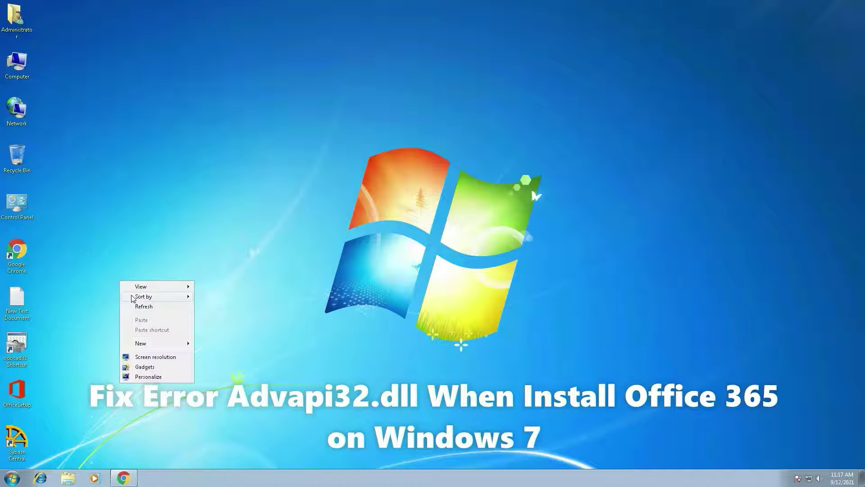
pyautogui.rightClick(18, 389)
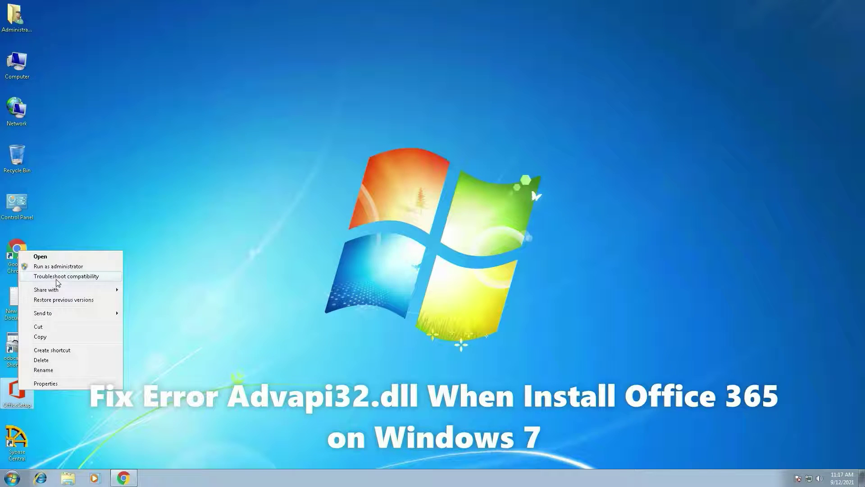
pyautogui.click(63, 269)
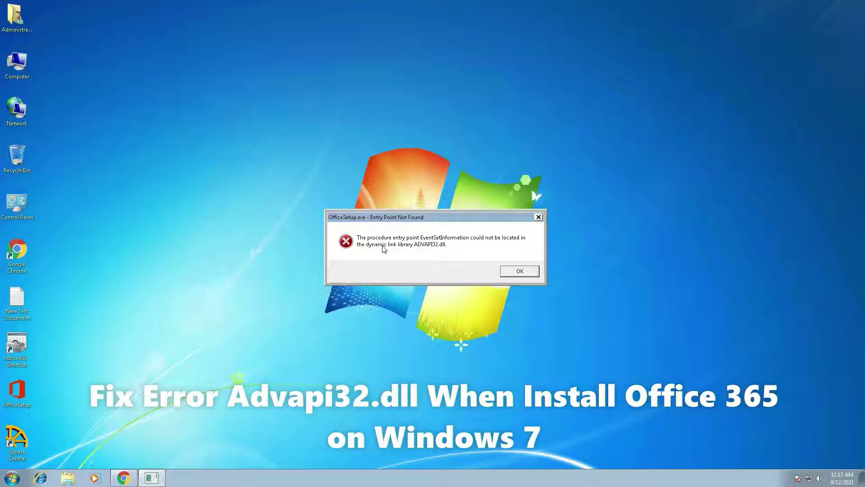
# Dismiss the error and search Chrome for the customer experience telemetry update
pyautogui.click(517, 274)
pyautogui.click(131, 478)
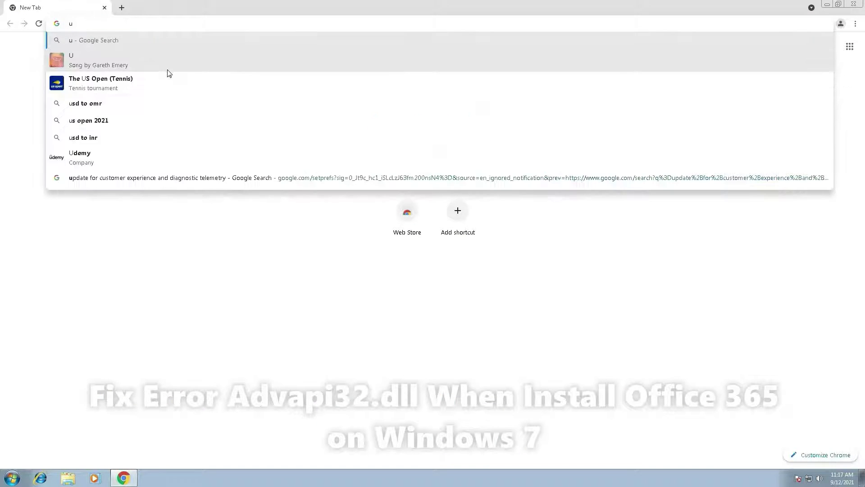
pyautogui.write('up')
pyautogui.click(239, 42)
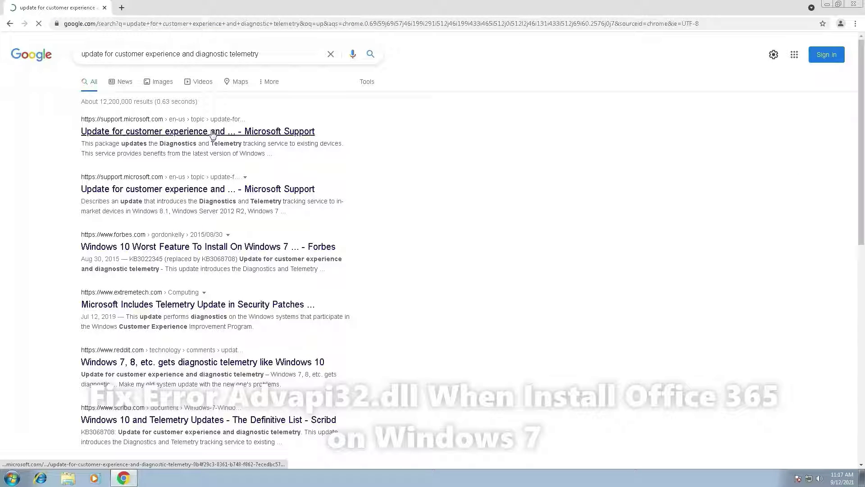
# Open the Microsoft Support article and scroll down to its download package table
pyautogui.click(213, 135)
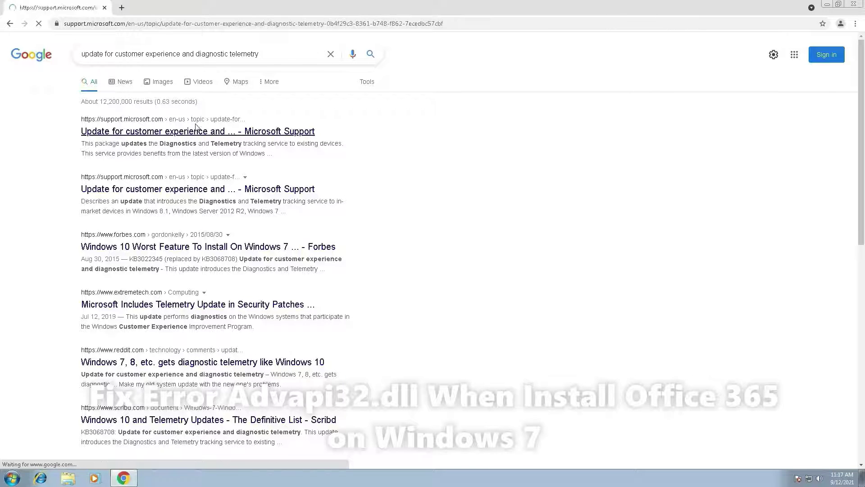
pyautogui.click(213, 135)
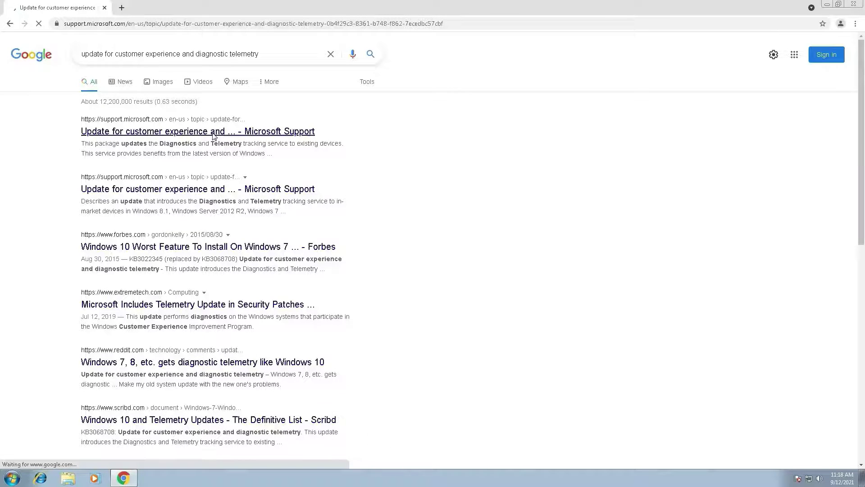
pyautogui.scroll(-10, 224, 145)
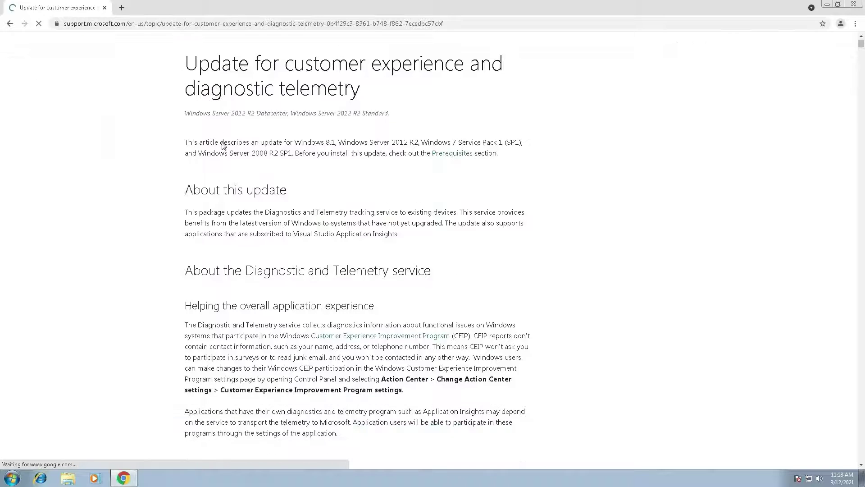
pyautogui.scroll(-8, 244, 168)
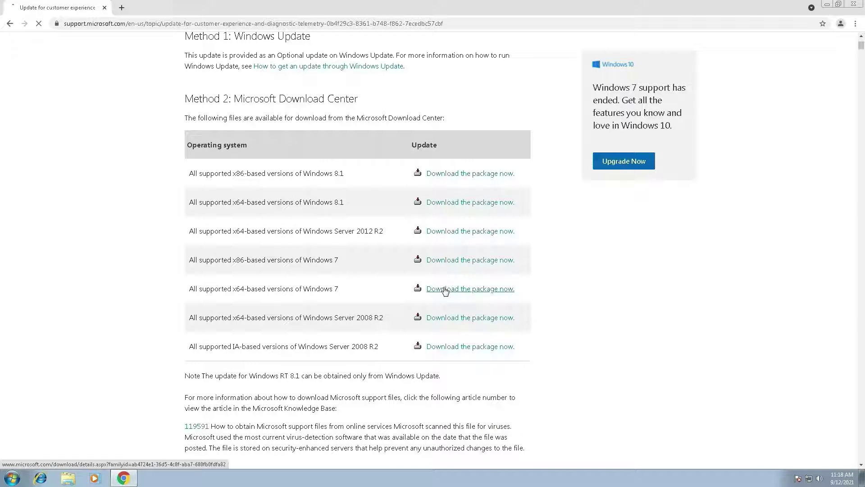
pyautogui.press('super+r')
pyautogui.write('dxdiag')
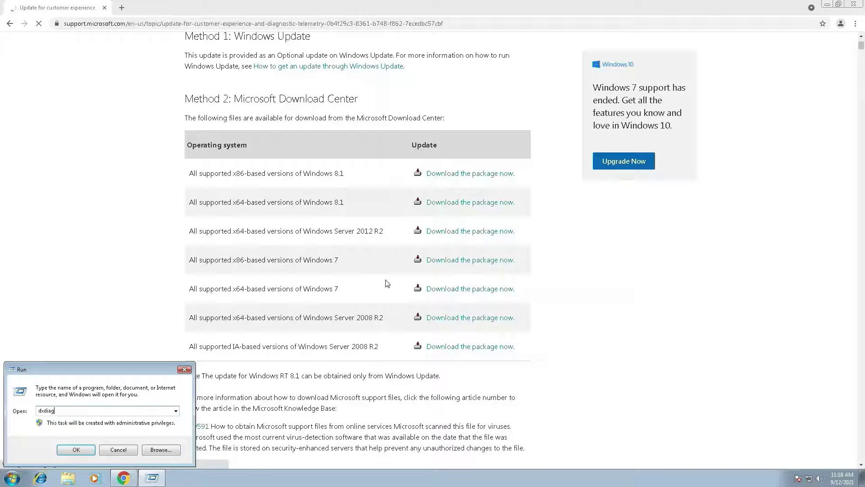
pyautogui.press('Return')
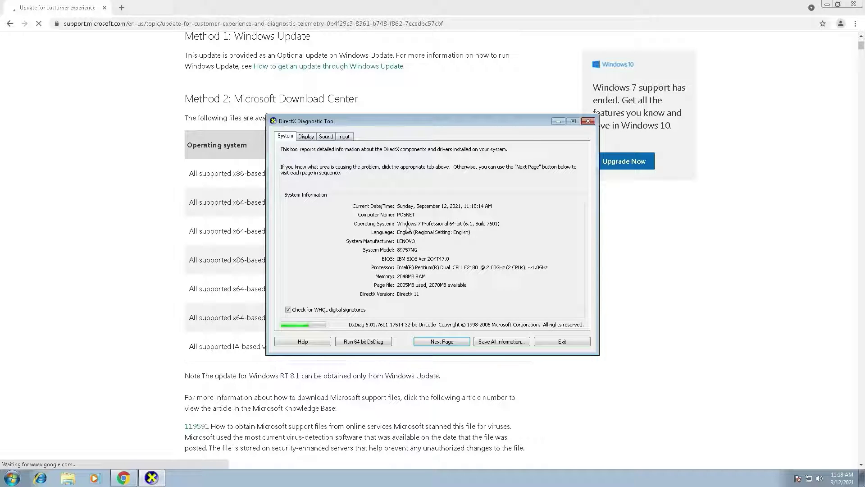
pyautogui.click(588, 120)
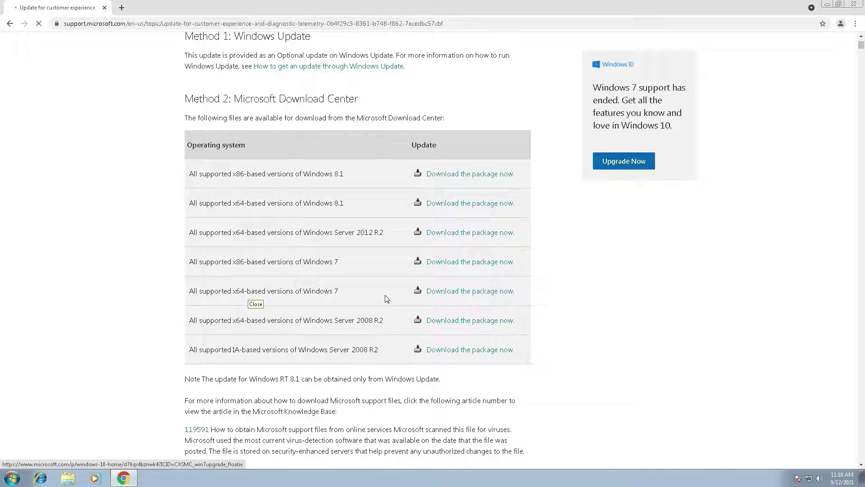
# Open the KB3080149 download page for all supported x64-based versions of Windows 7
pyautogui.click(436, 293)
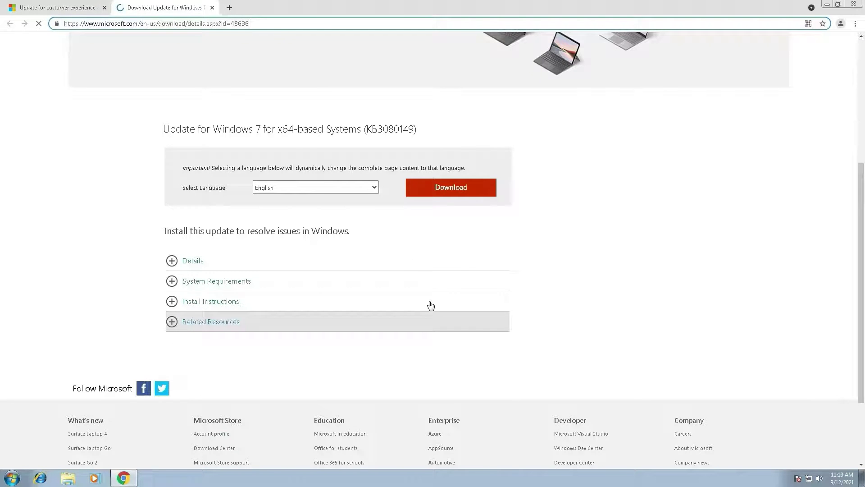
# Download Windows6.1-KB3080149-x64.msu with English as the language
pyautogui.click(448, 193)
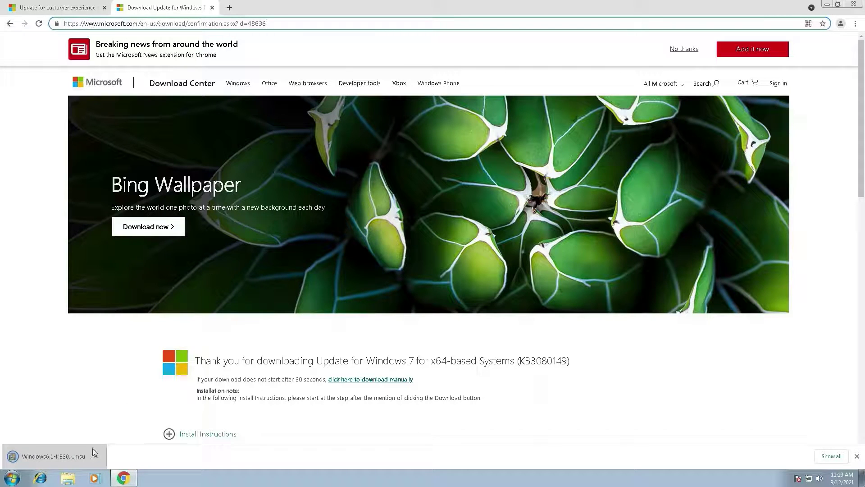
# Launch the downloaded KB3080149 .msu package and confirm the installation
pyautogui.click(61, 453)
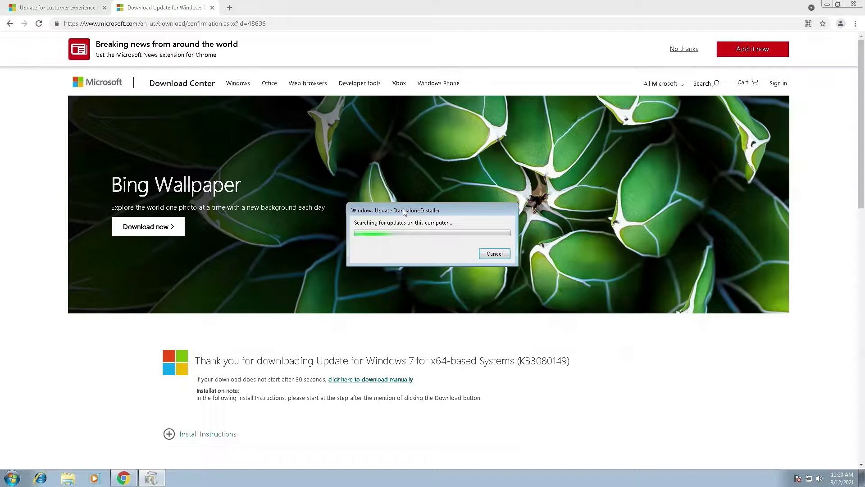
pyautogui.click(827, 4)
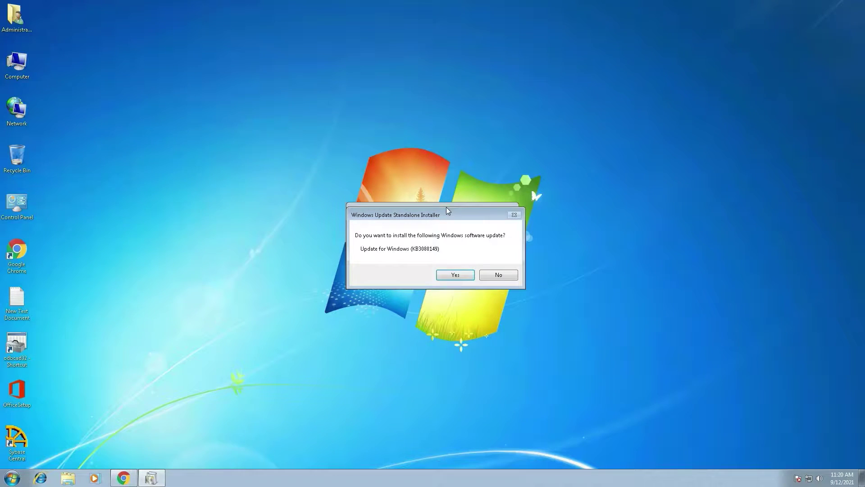
pyautogui.click(456, 275)
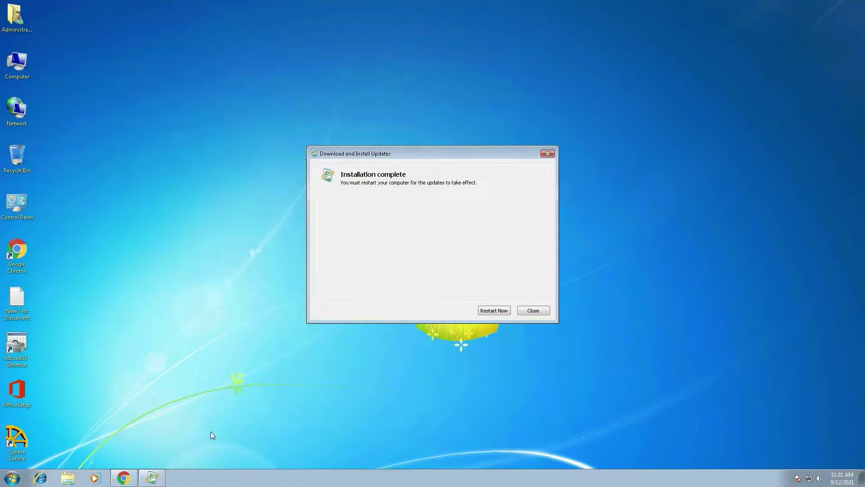
# Close the installer and retry OfficeSetup as administrator, which still shows the entry point error
pyautogui.click(533, 310)
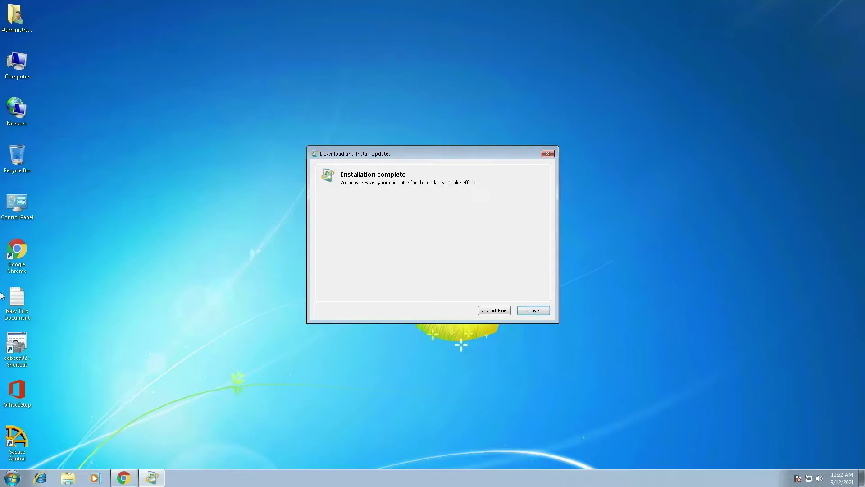
pyautogui.rightClick(15, 396)
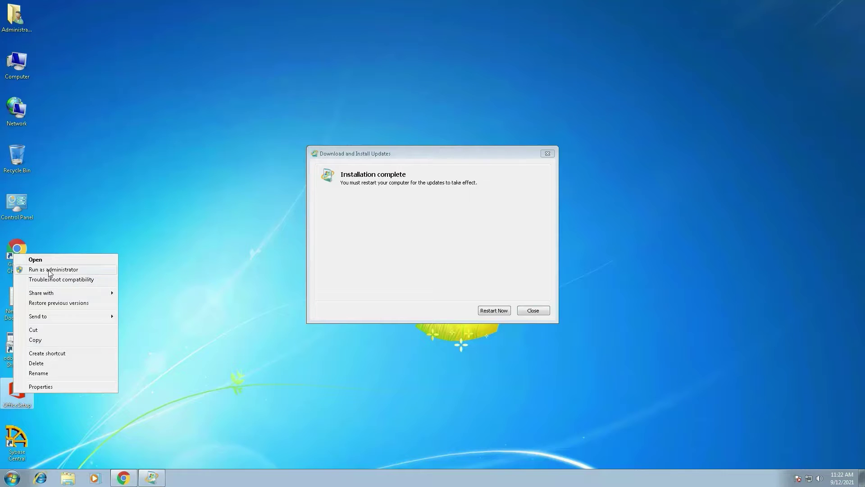
pyautogui.click(48, 270)
pyautogui.click(514, 273)
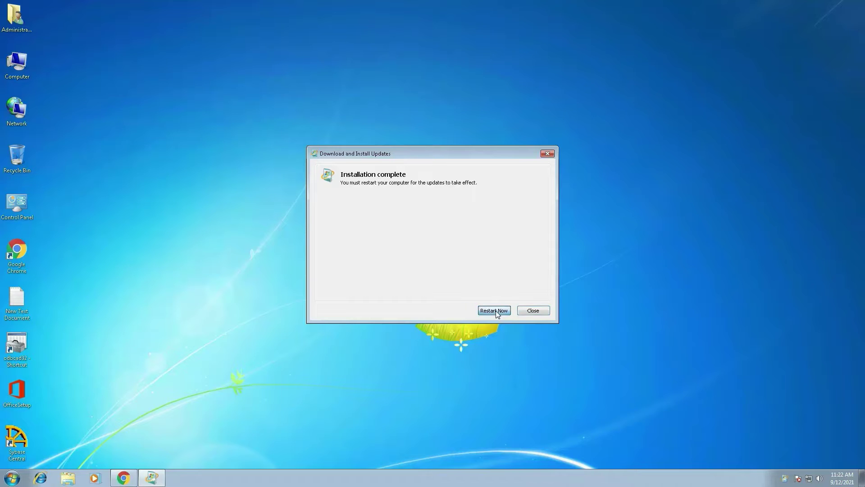
# Restart Windows now, forcing the restart despite open programs
pyautogui.click(494, 311)
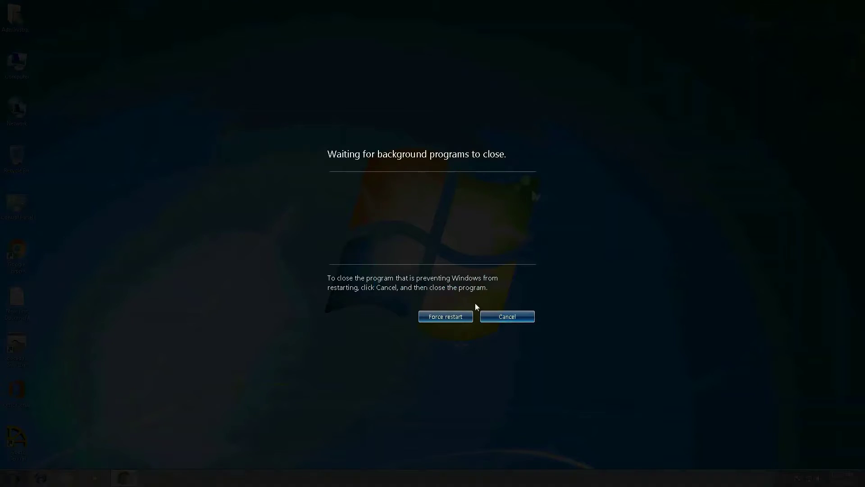
pyautogui.click(456, 311)
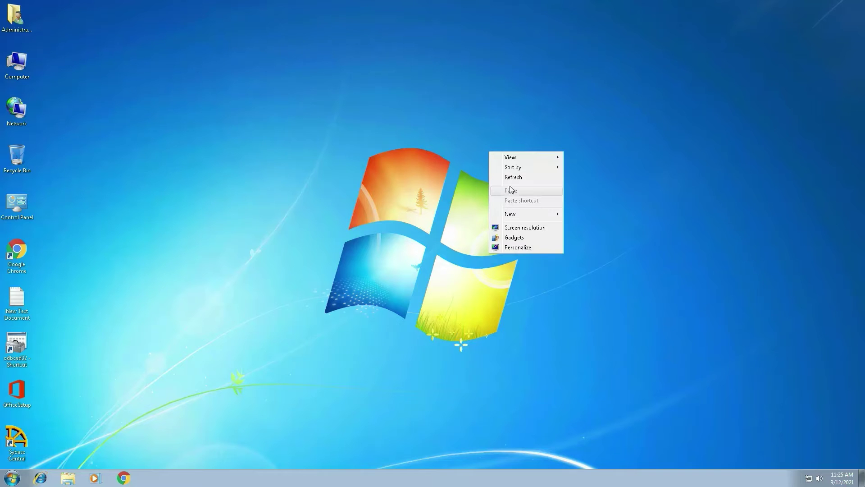
pyautogui.click(512, 179)
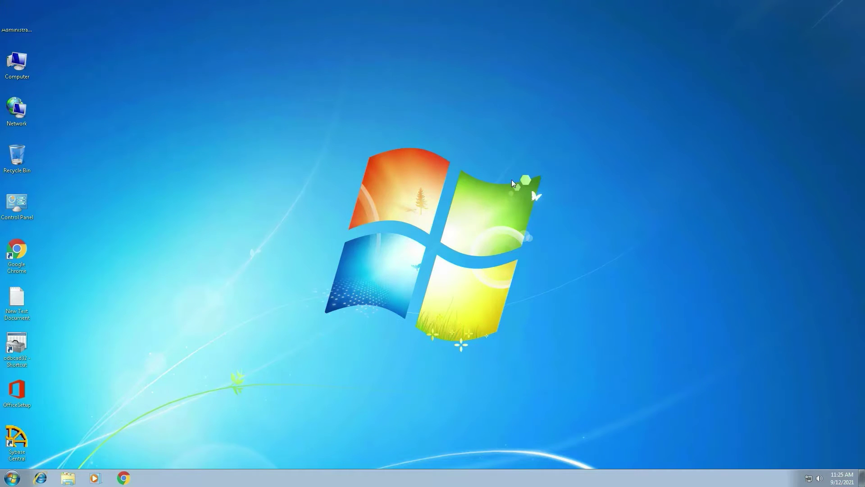
# Refresh the desktop and run OfficeSetup as administrator again, now without the ADVAPI32.dll error
pyautogui.rightClick(158, 230)
pyautogui.click(178, 263)
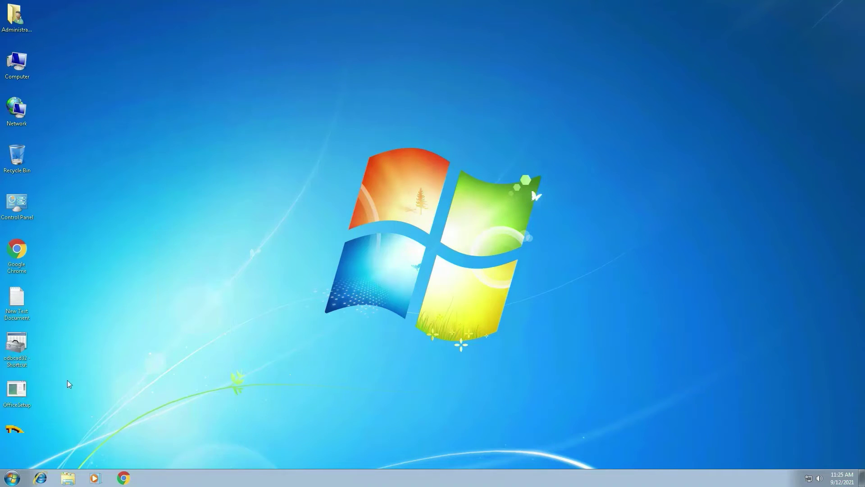
pyautogui.rightClick(18, 386)
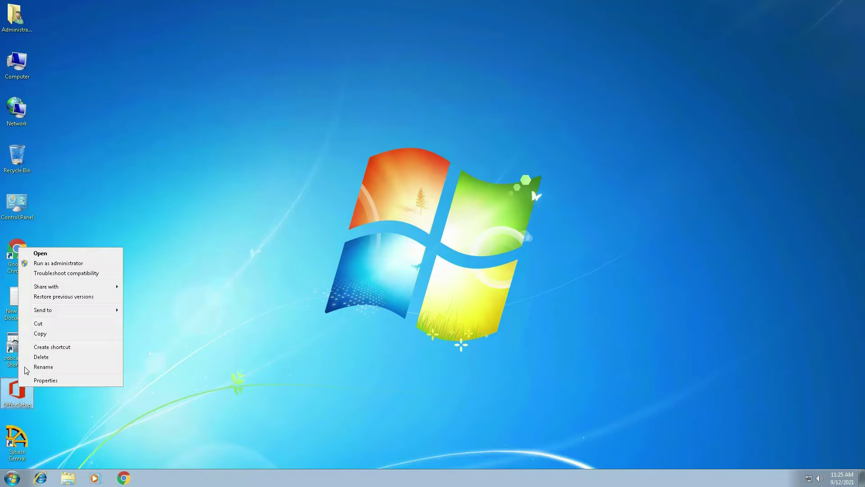
pyautogui.click(56, 267)
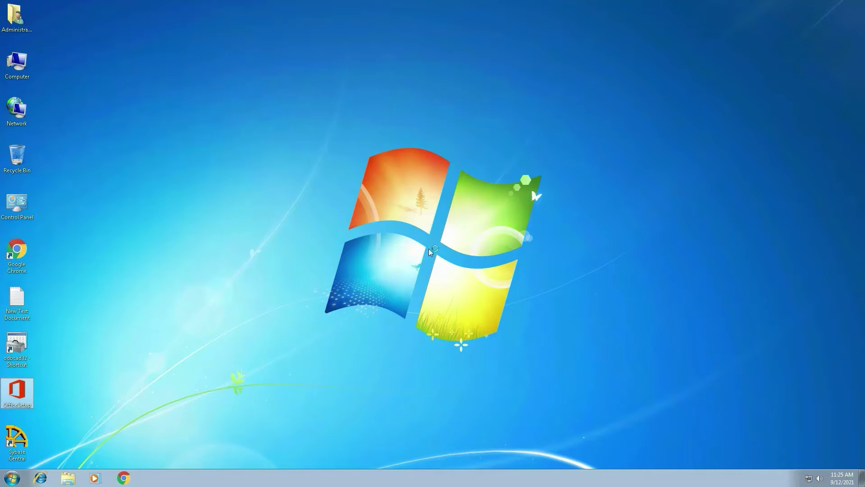